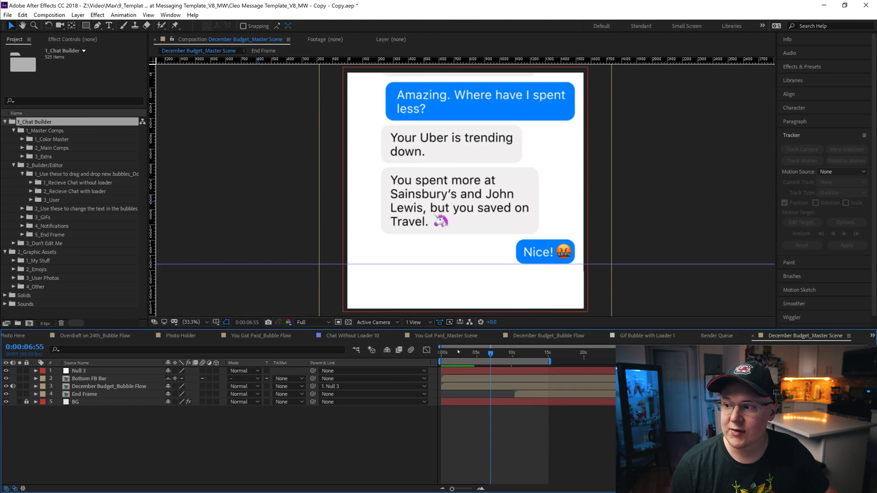
# Queue December Budget_Master Scene in Media Encoder as H.264 Match Source, then select the queued item
pyautogui.press('Home')
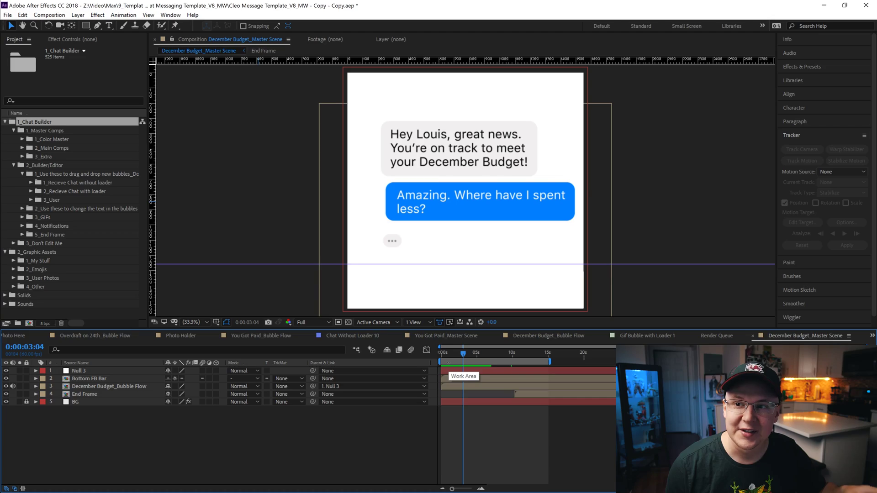
pyautogui.moveTo(444, 356)
pyautogui.mouseDown()
pyautogui.moveTo(499, 355)
pyautogui.moveTo(475, 355)
pyautogui.mouseUp()
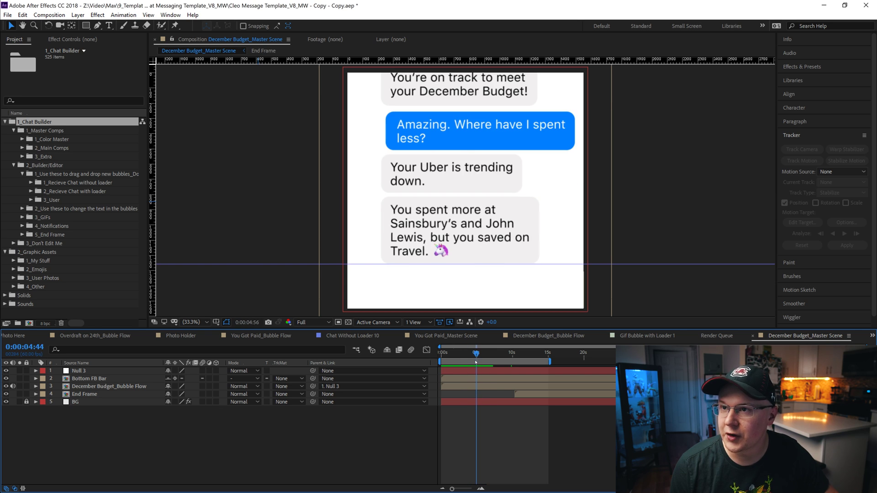
pyautogui.click(49, 15)
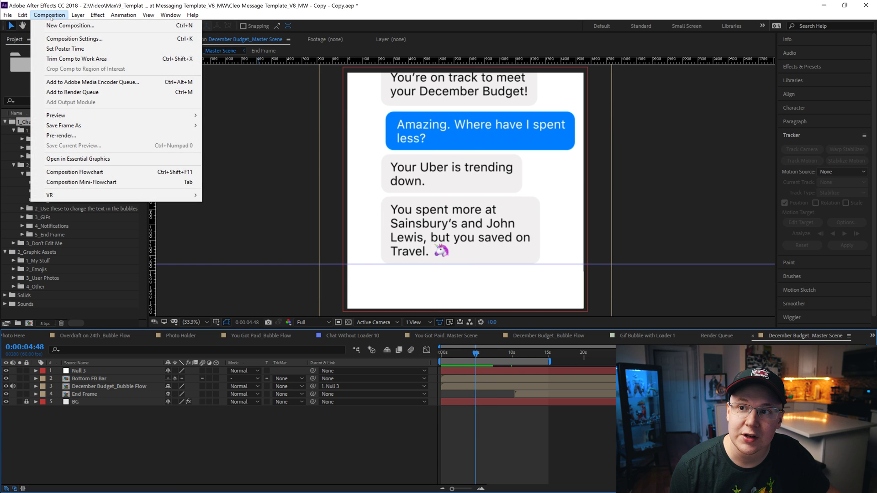
pyautogui.click(84, 83)
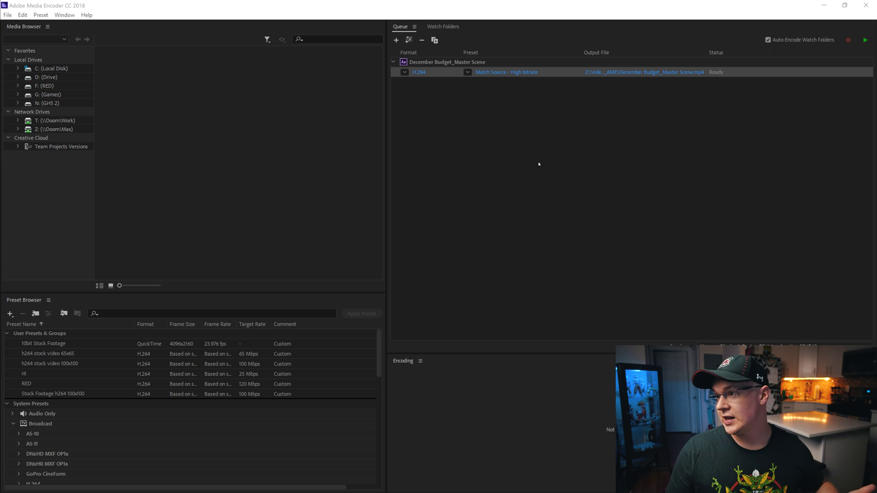
pyautogui.click(632, 102)
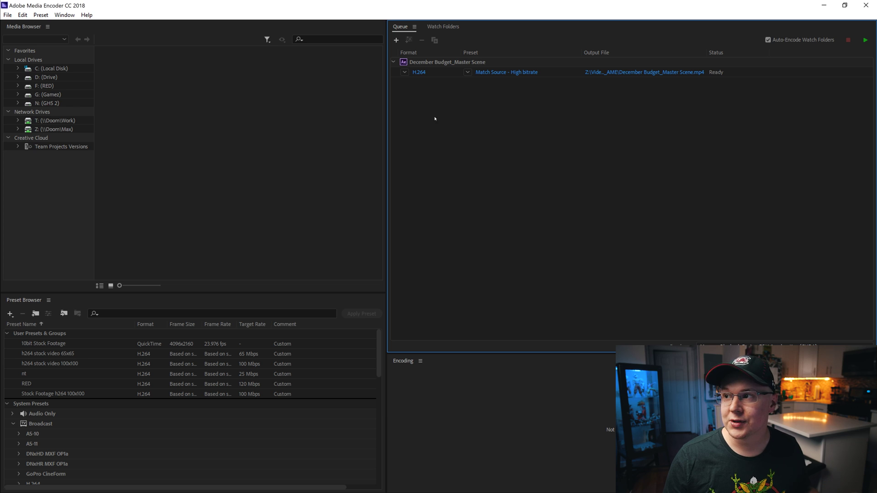
pyautogui.moveTo(445, 122); pyautogui.dragTo(677, 57)
# Review the item's H.264 Match Source export settings and confirm the output MP4 save location
pyautogui.press('Return')
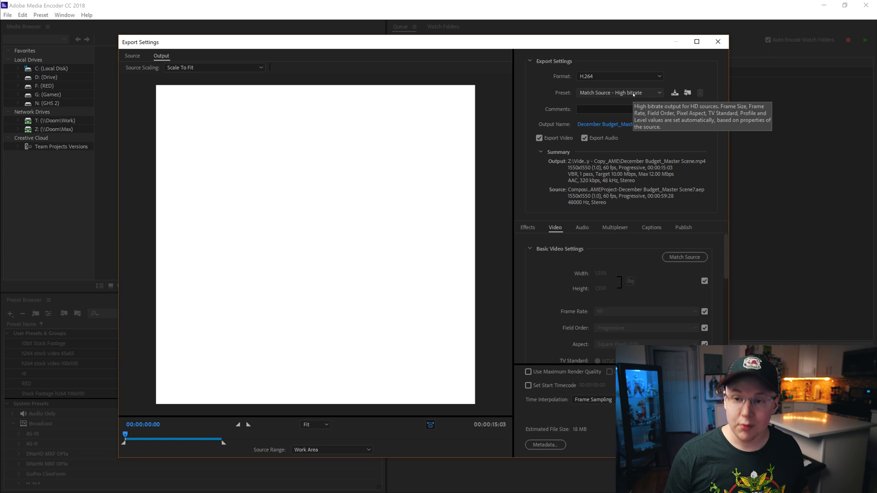
pyautogui.press('Return')
pyautogui.click(652, 74)
pyautogui.press('Return')
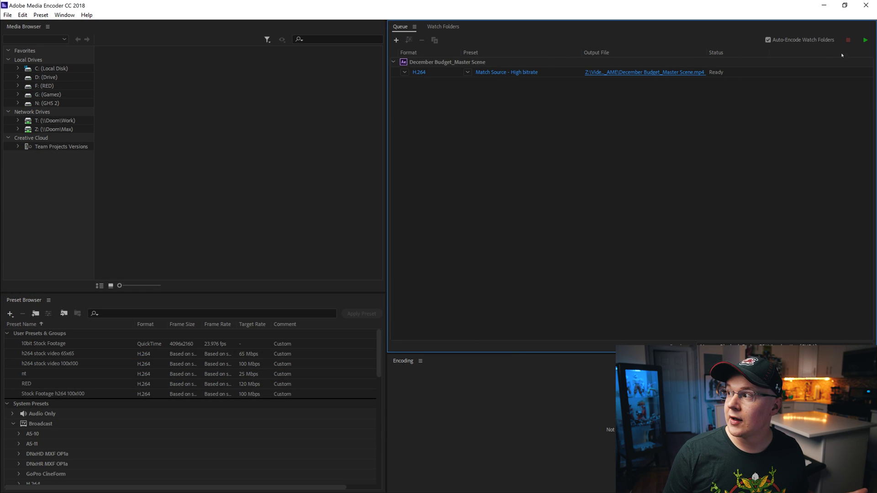